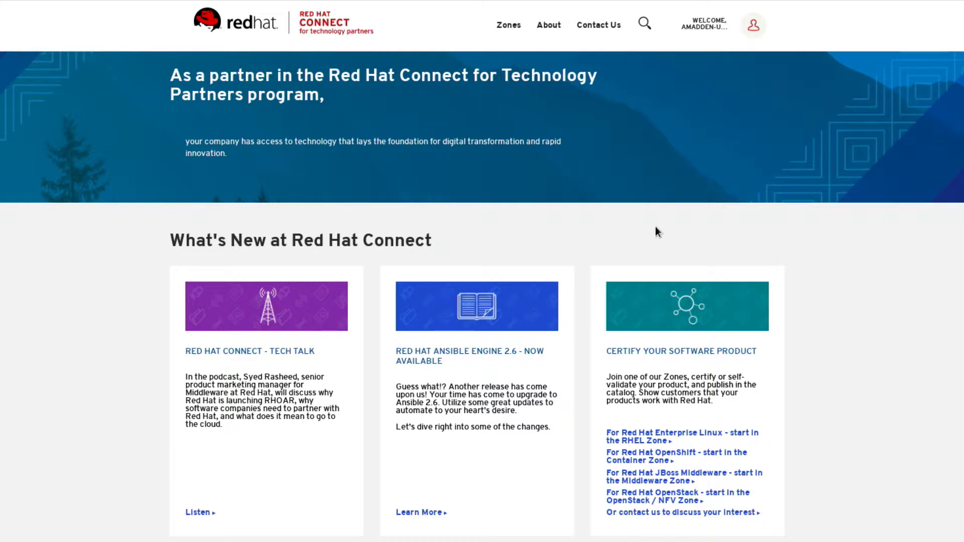
Step: Open the first project listed for the Containers zone from the company dashboard
{"action": "left_click", "coordinate": [753, 25]}
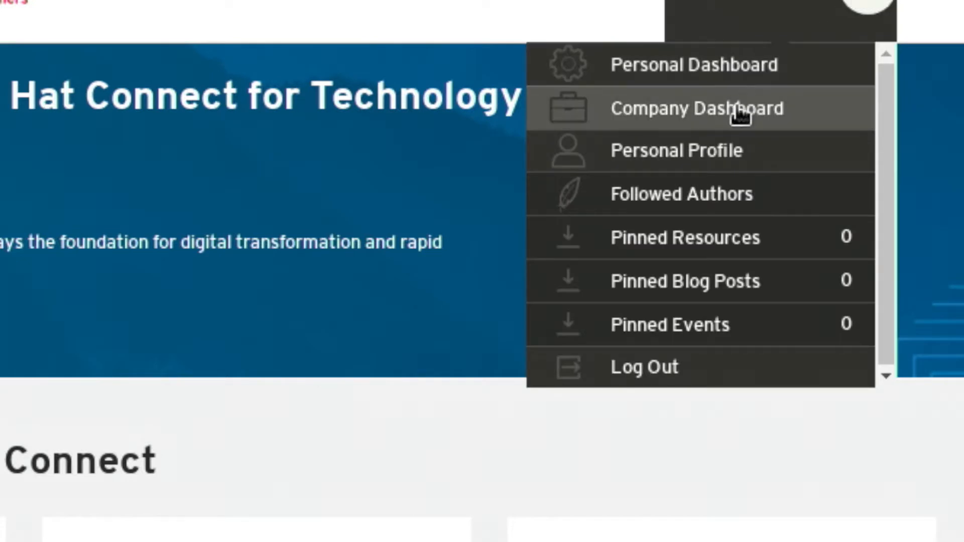
{"action": "left_click", "coordinate": [737, 108]}
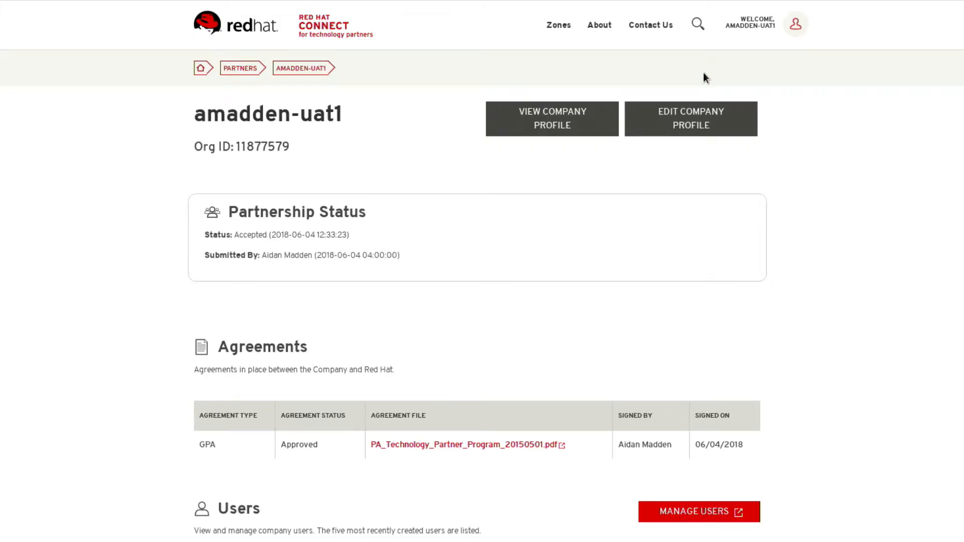
{"action": "scroll", "coordinate": [705, 78], "scroll_direction": "down", "scroll_amount": 10}
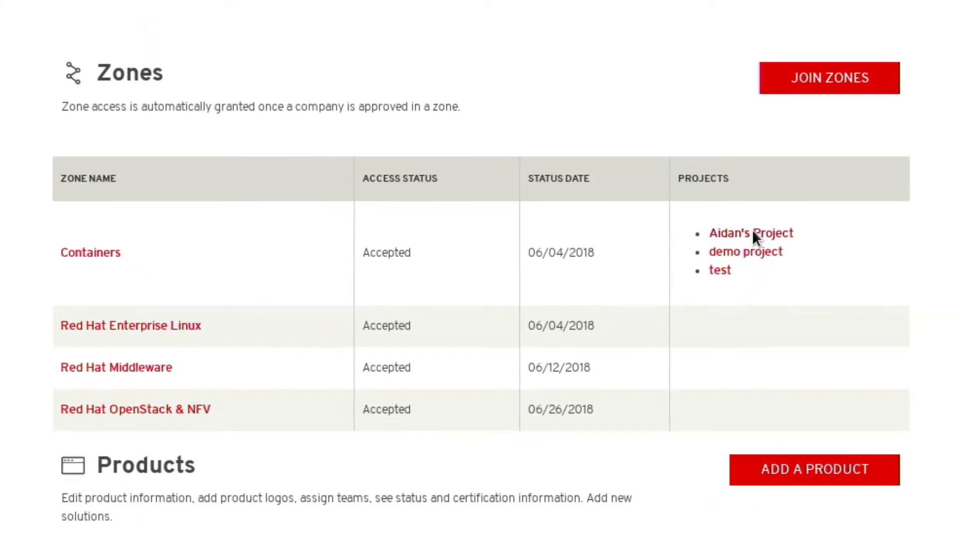
{"action": "left_click", "coordinate": [754, 234]}
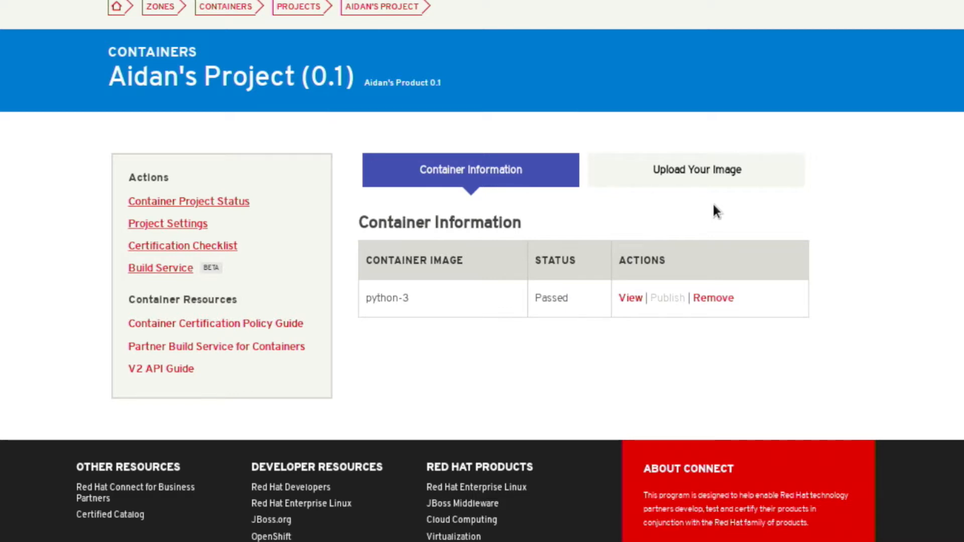
Step: Examine the image upload instructions, covering registry login, registry key, container tagging and container push commands
{"action": "left_click", "coordinate": [704, 183]}
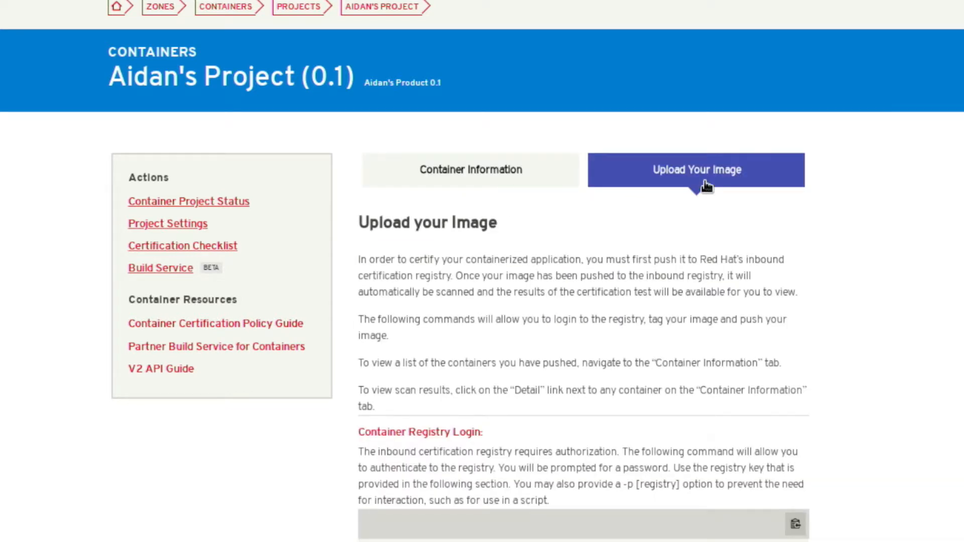
{"action": "scroll", "coordinate": [820, 343], "scroll_direction": "down", "scroll_amount": 5}
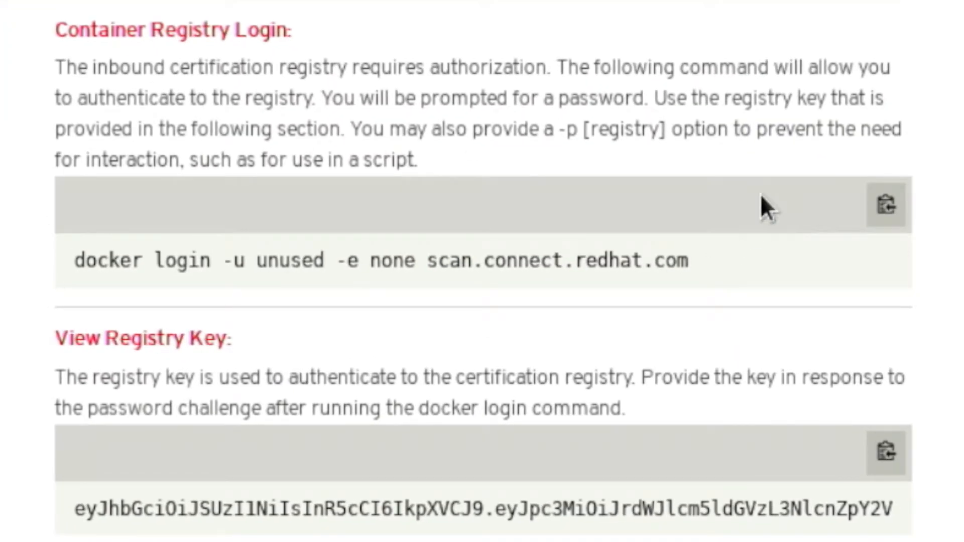
{"action": "scroll", "coordinate": [762, 197], "scroll_direction": "down", "scroll_amount": 2}
{"action": "scroll", "coordinate": [762, 197], "scroll_direction": "down", "scroll_amount": 1}
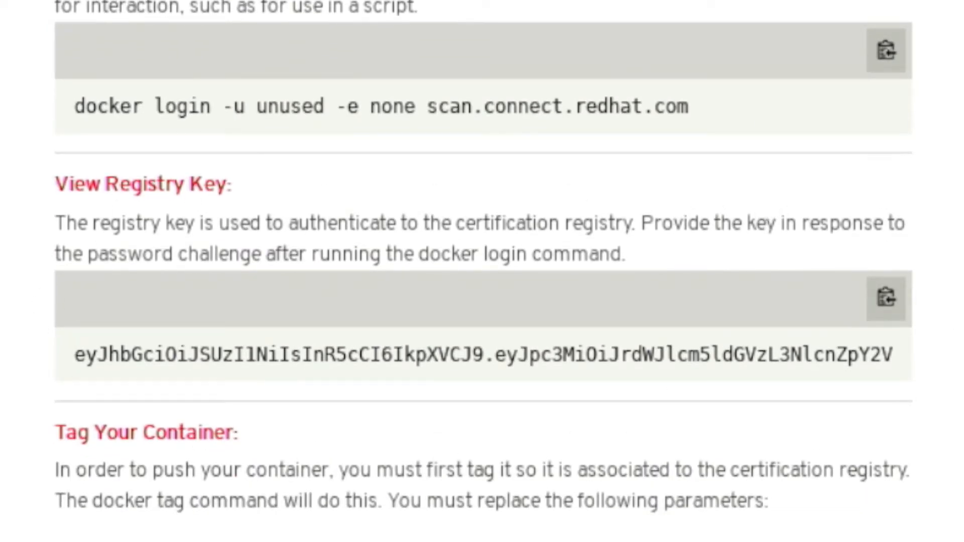
{"action": "scroll", "coordinate": [671, 225], "scroll_direction": "down", "scroll_amount": 8}
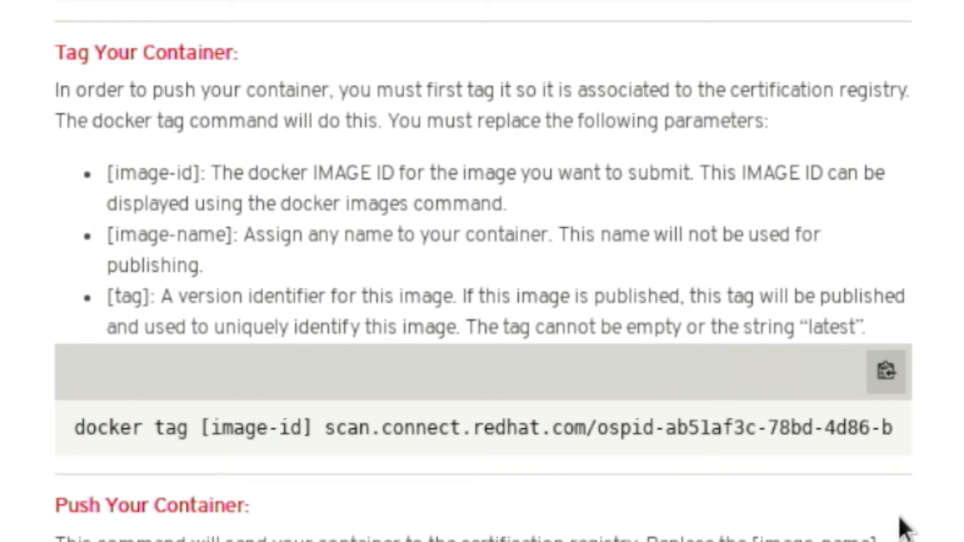
{"action": "scroll", "coordinate": [914, 452], "scroll_direction": "down", "scroll_amount": 3}
{"action": "scroll", "coordinate": [918, 372], "scroll_direction": "down", "scroll_amount": 3}
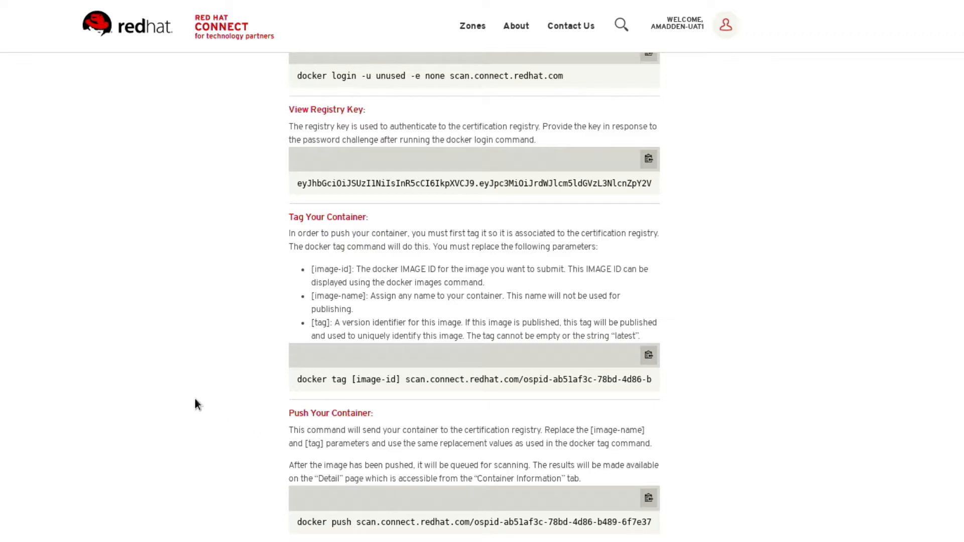
{"action": "scroll", "coordinate": [195, 399], "scroll_direction": "up", "scroll_amount": 9}
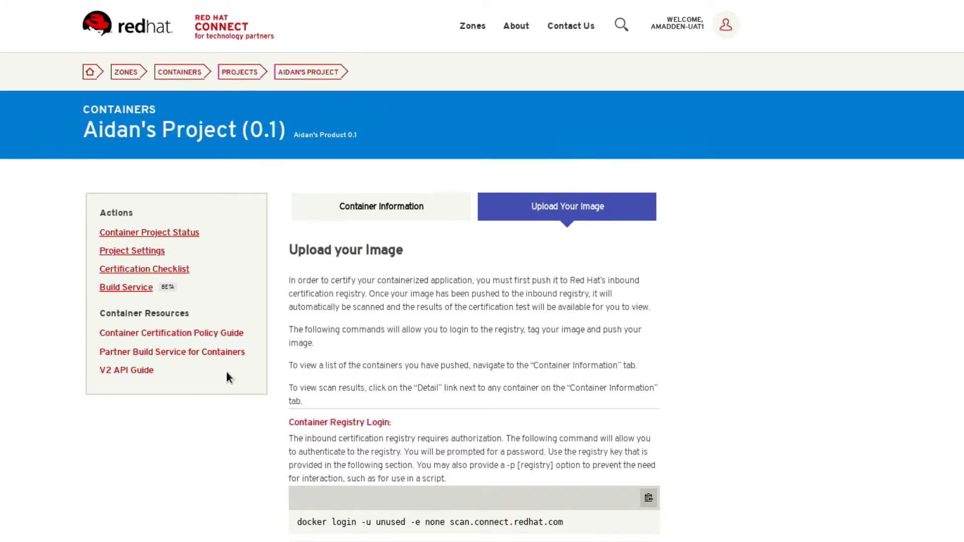
Step: View the python-3 container image's scan results and examine its assessments list
{"action": "left_click", "coordinate": [384, 215]}
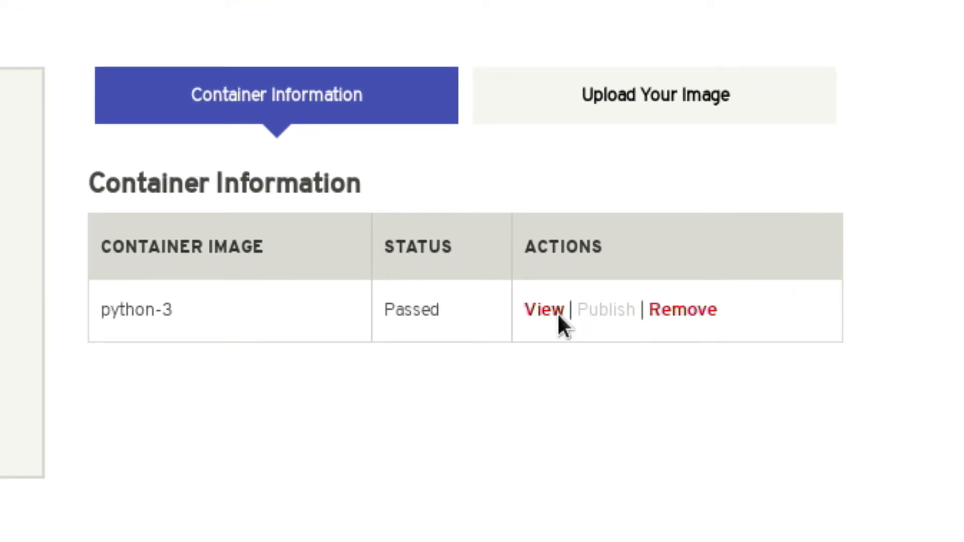
{"action": "left_click", "coordinate": [544, 310]}
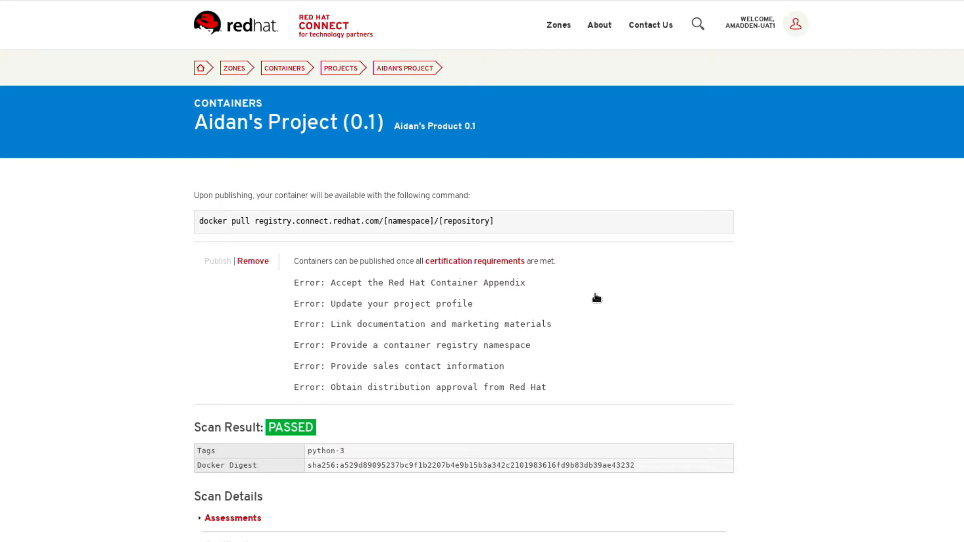
{"action": "scroll", "coordinate": [597, 297], "scroll_direction": "down", "scroll_amount": 4}
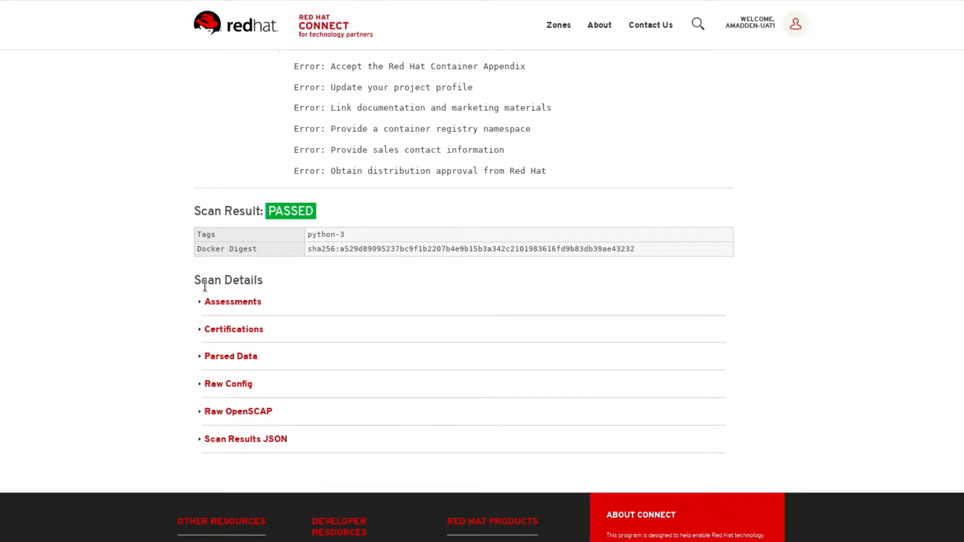
{"action": "left_click", "coordinate": [200, 309]}
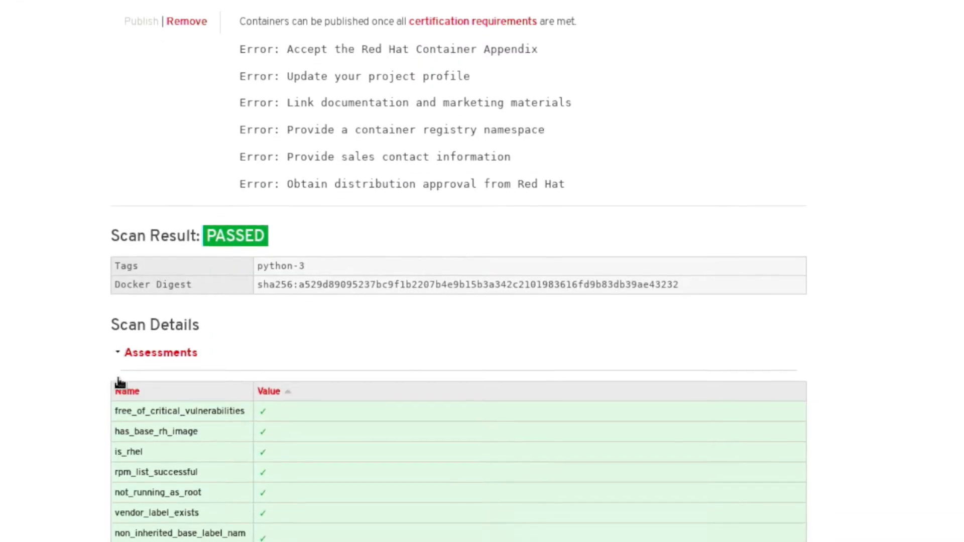
{"action": "scroll", "coordinate": [121, 383], "scroll_direction": "down", "scroll_amount": 3}
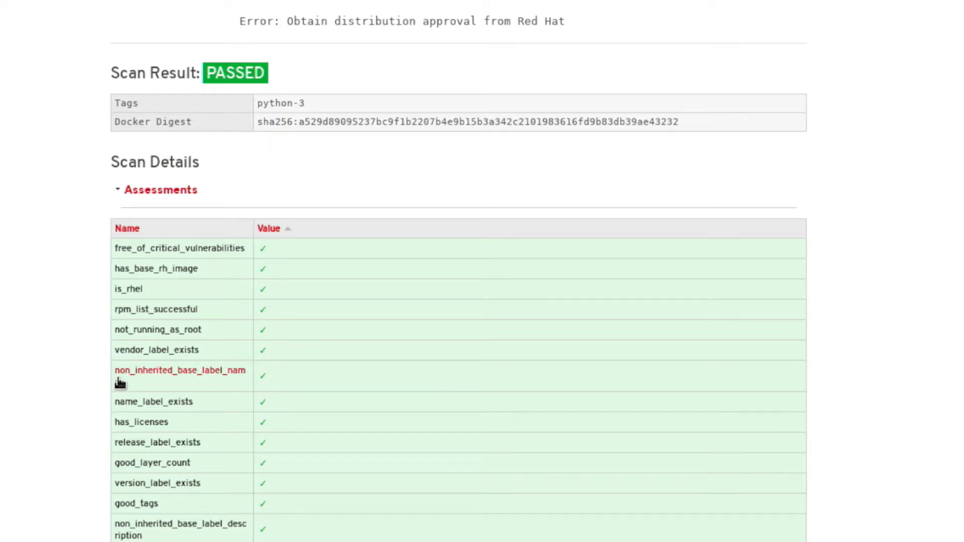
{"action": "scroll", "coordinate": [122, 333], "scroll_direction": "up", "scroll_amount": 6}
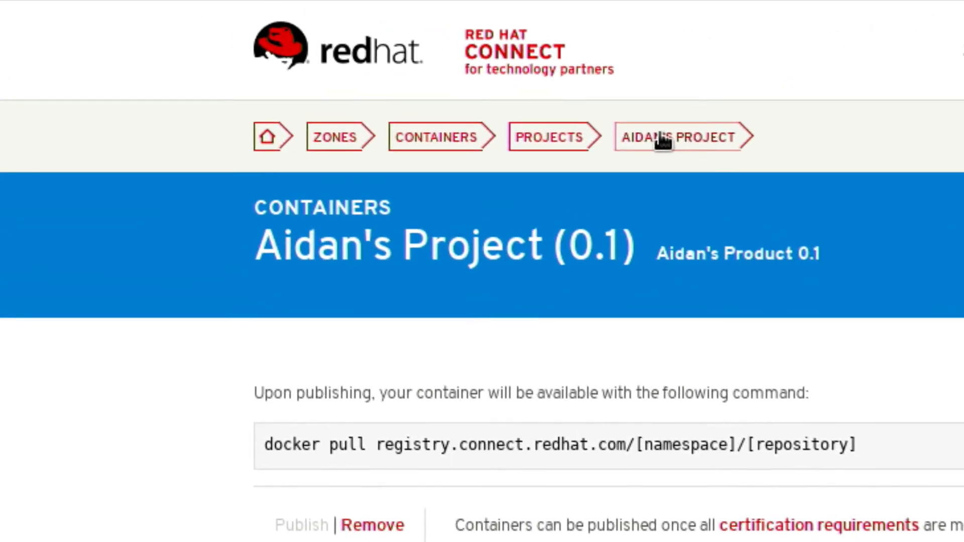
Step: Return to the project page and open the build service's configuration settings
{"action": "left_click", "coordinate": [659, 133]}
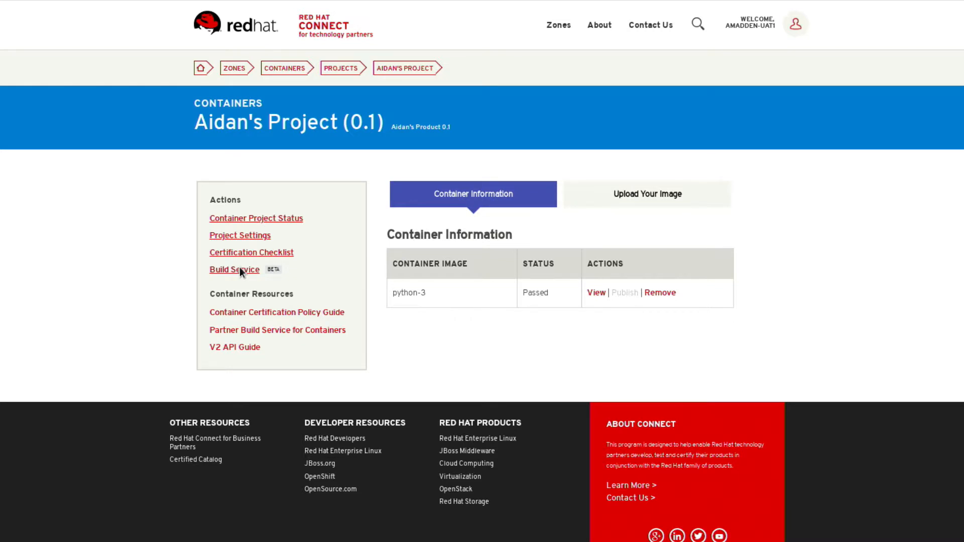
{"action": "left_click", "coordinate": [241, 272]}
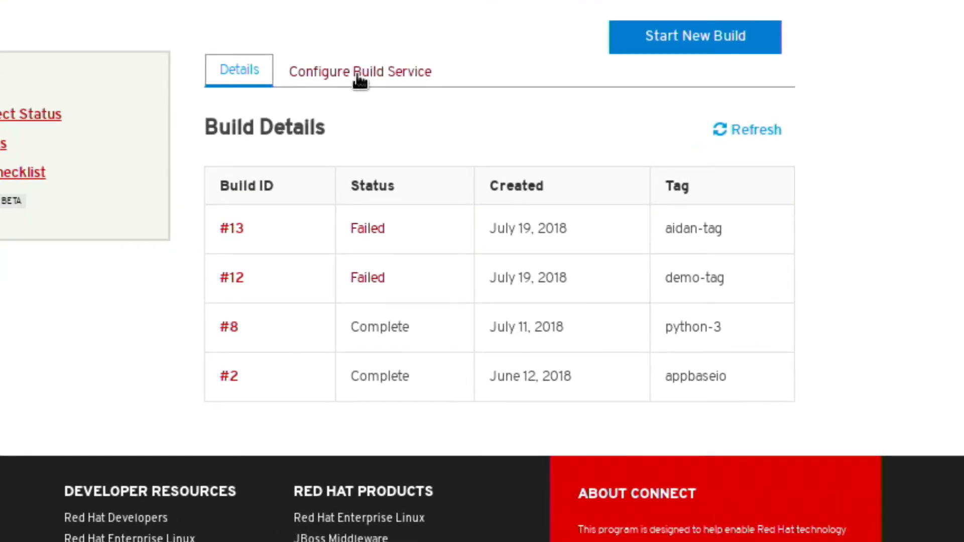
{"action": "left_click", "coordinate": [360, 76]}
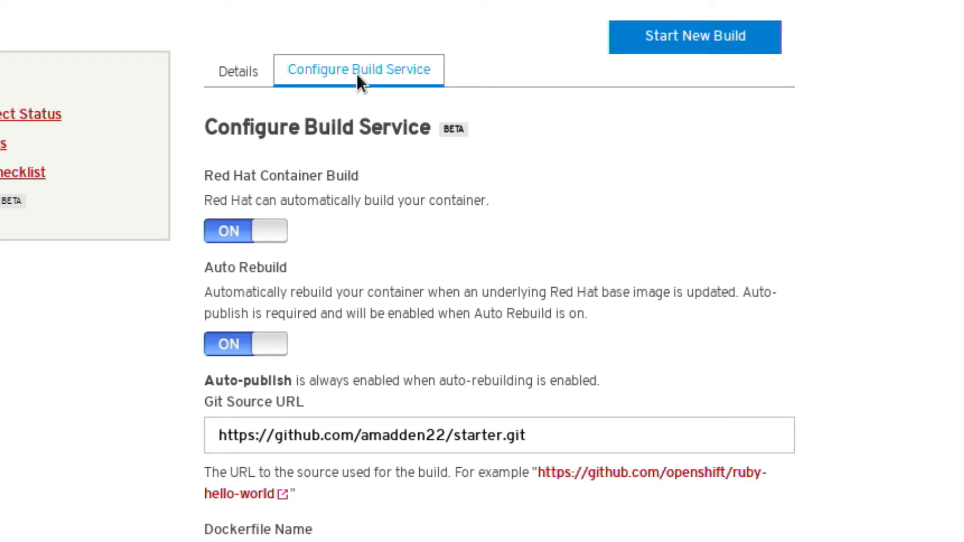
{"action": "scroll", "coordinate": [379, 201], "scroll_direction": "down", "scroll_amount": 3}
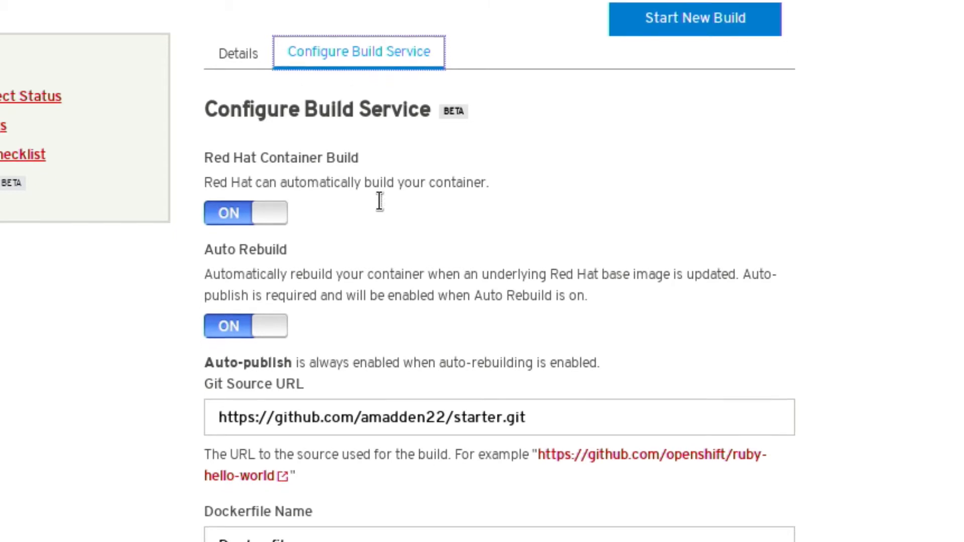
Step: Switch Red Hat Container Build and Auto Rebuild off and back on
{"action": "left_click", "coordinate": [259, 136]}
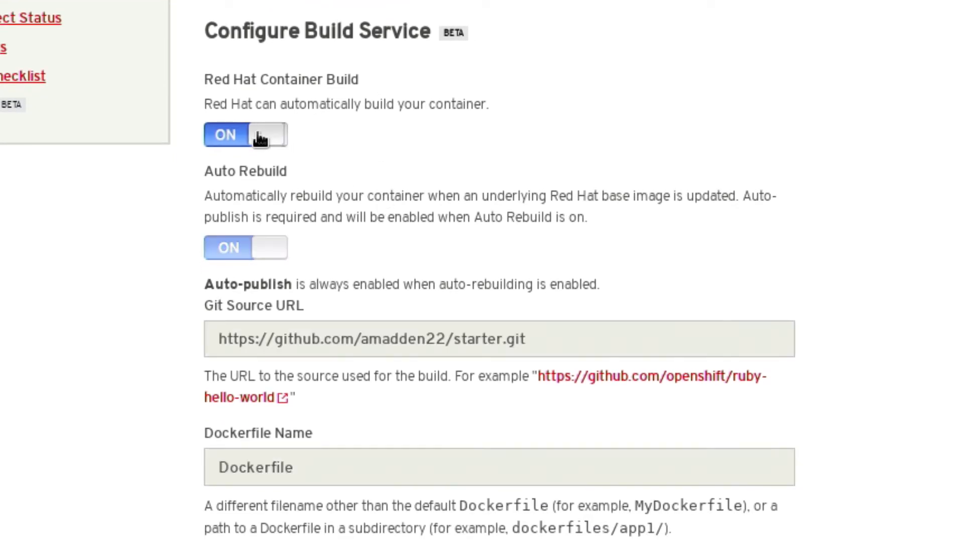
{"action": "left_click", "coordinate": [260, 137]}
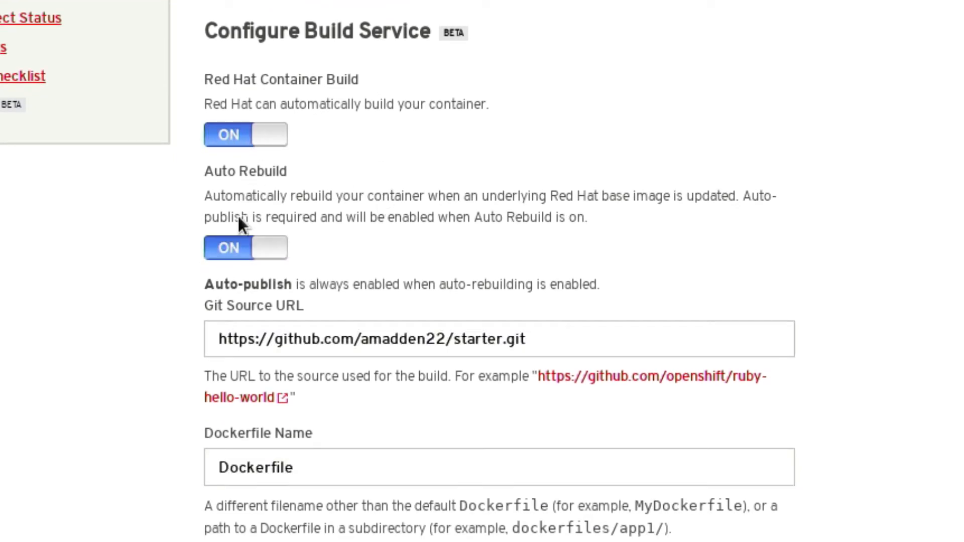
{"action": "left_click", "coordinate": [249, 246]}
{"action": "left_click", "coordinate": [249, 246]}
Step: Review the Git source, Dockerfile, SSH key, context directory and branch fields, and submit the build service configuration
{"action": "scroll", "coordinate": [366, 254], "scroll_direction": "down", "scroll_amount": 3}
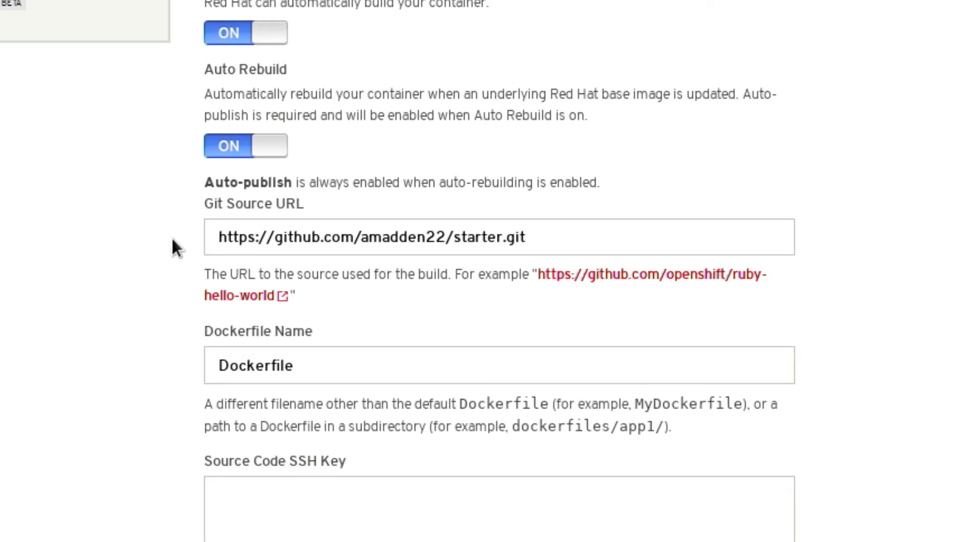
{"action": "scroll", "coordinate": [155, 212], "scroll_direction": "down", "scroll_amount": 5}
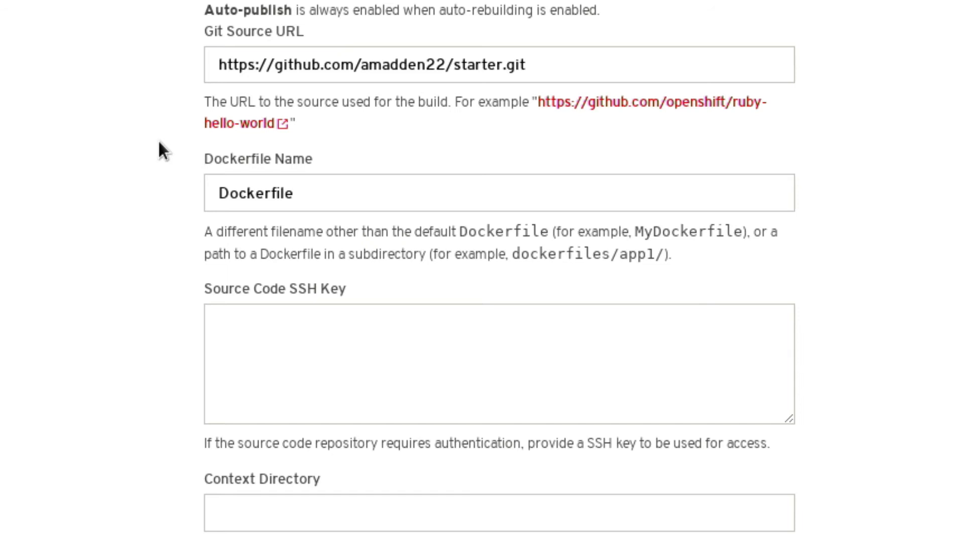
{"action": "scroll", "coordinate": [158, 140], "scroll_direction": "down", "scroll_amount": 3}
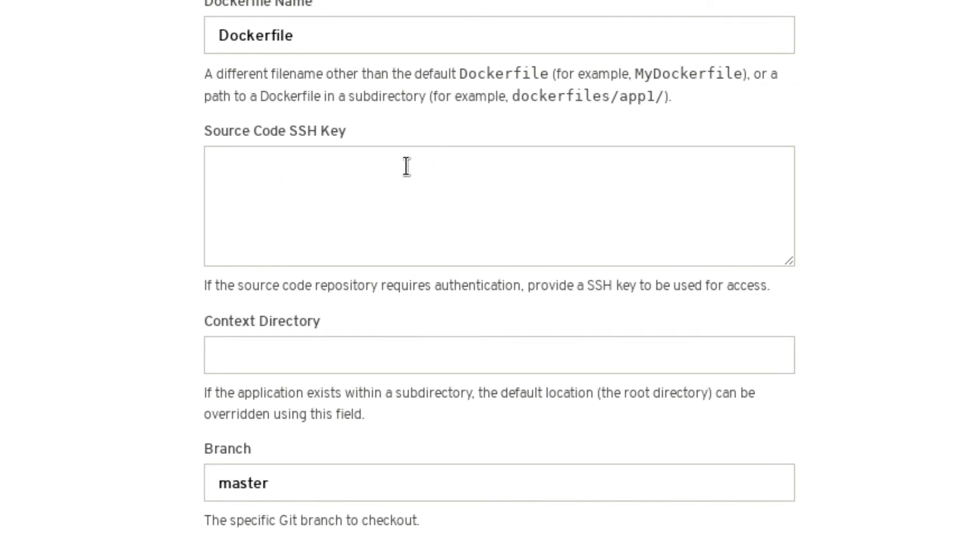
{"action": "scroll", "coordinate": [406, 167], "scroll_direction": "down", "scroll_amount": 3}
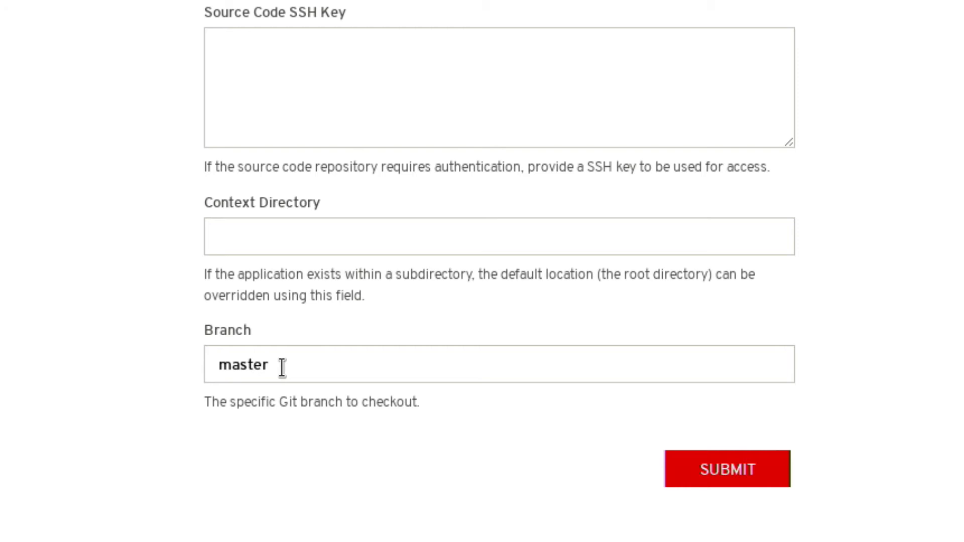
{"action": "left_click", "coordinate": [693, 470]}
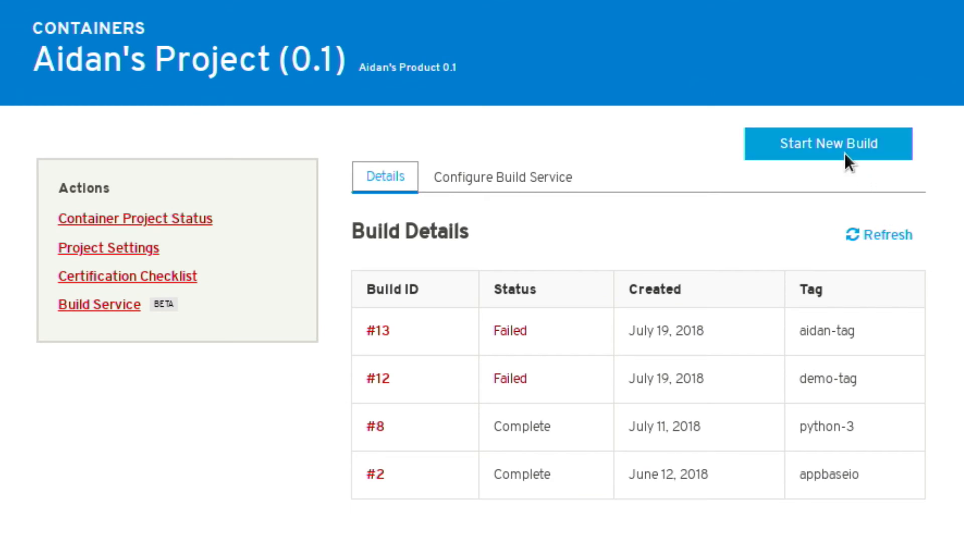
Step: Start a new container build with the tag name demo-tag1
{"action": "left_click", "coordinate": [845, 154]}
{"action": "left_click", "coordinate": [821, 209]}
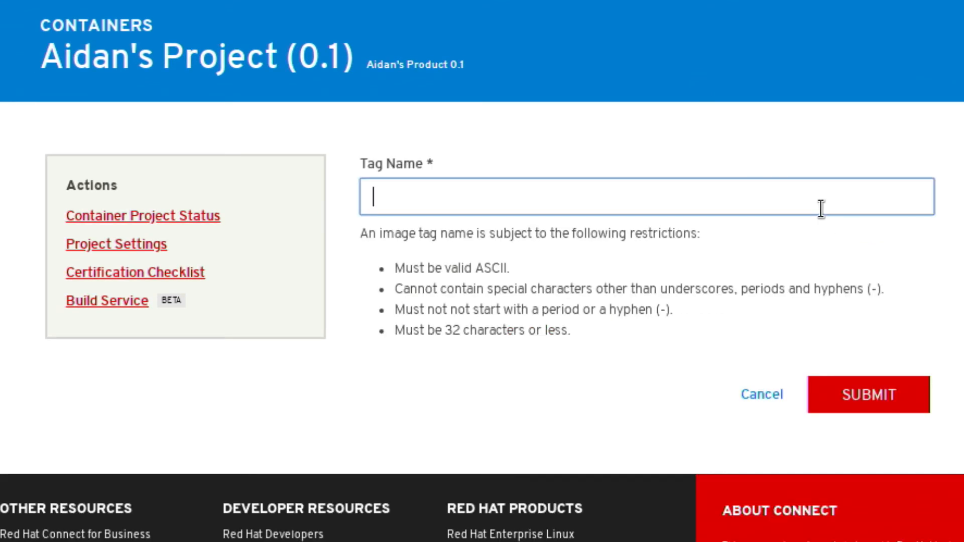
{"action": "type", "text": "demo-tag1"}
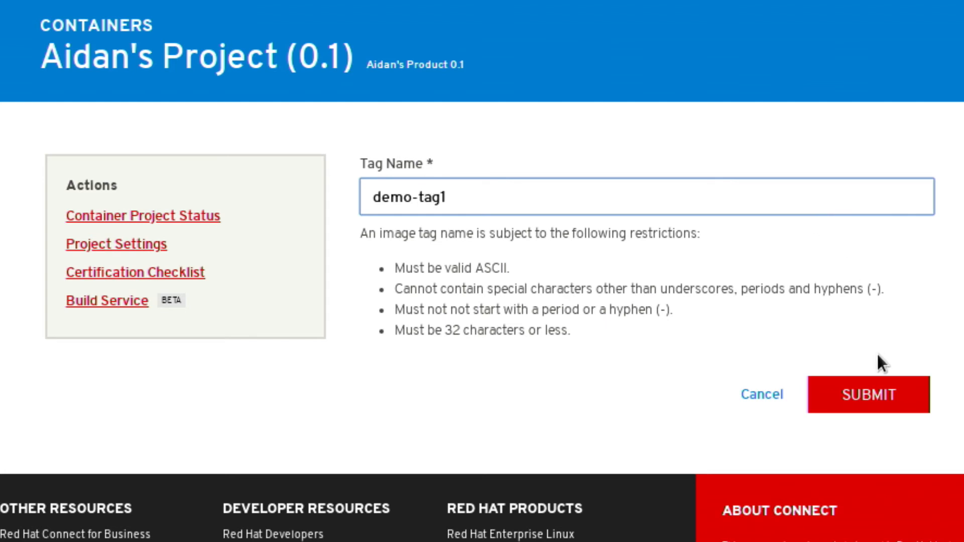
{"action": "left_click", "coordinate": [878, 398]}
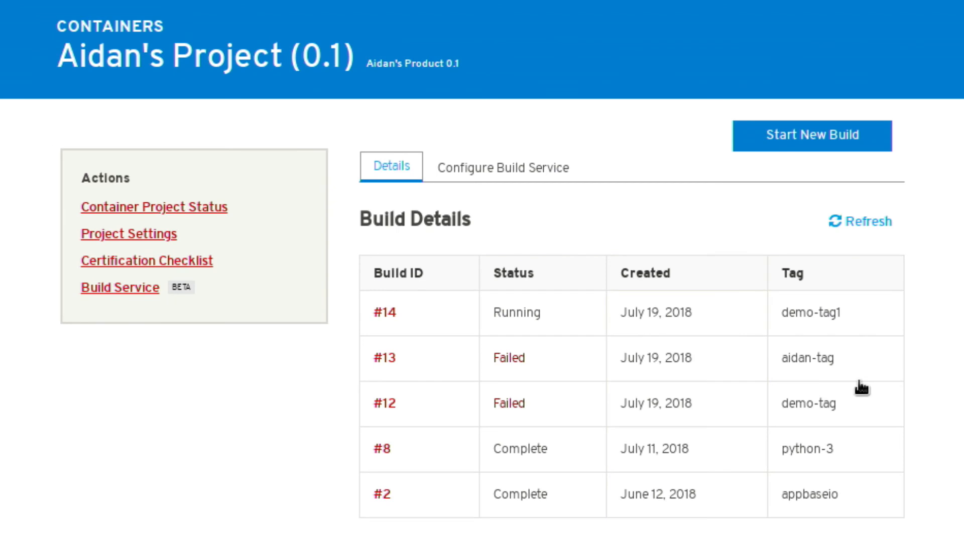
Step: Open the demo-tag1 build and examine its details and log
{"action": "left_click", "coordinate": [386, 313]}
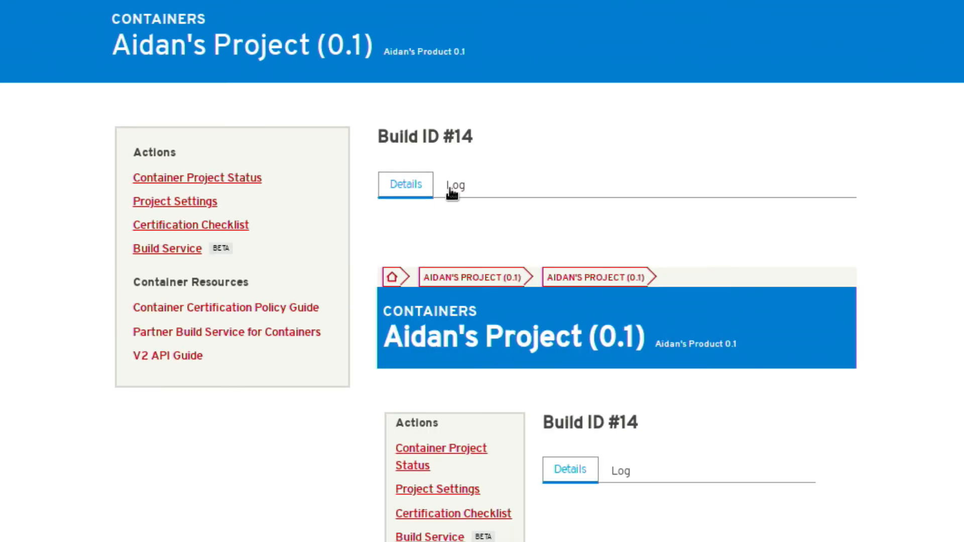
{"action": "scroll", "coordinate": [404, 314], "scroll_direction": "down", "scroll_amount": 4}
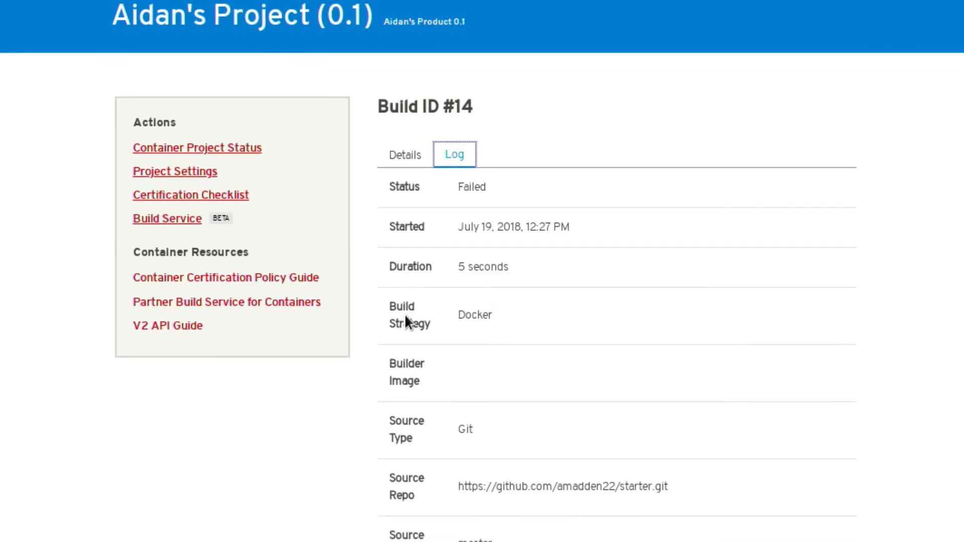
{"action": "scroll", "coordinate": [405, 319], "scroll_direction": "down", "scroll_amount": 1}
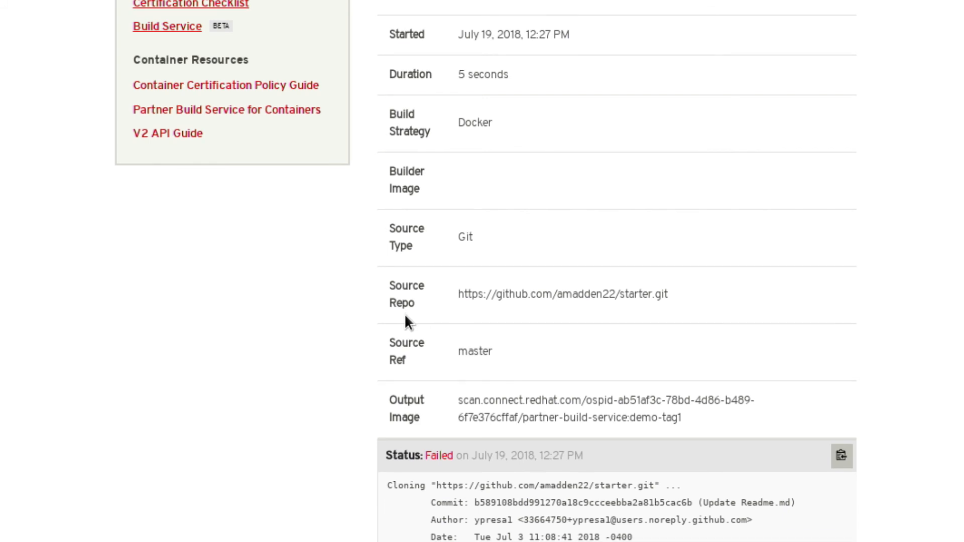